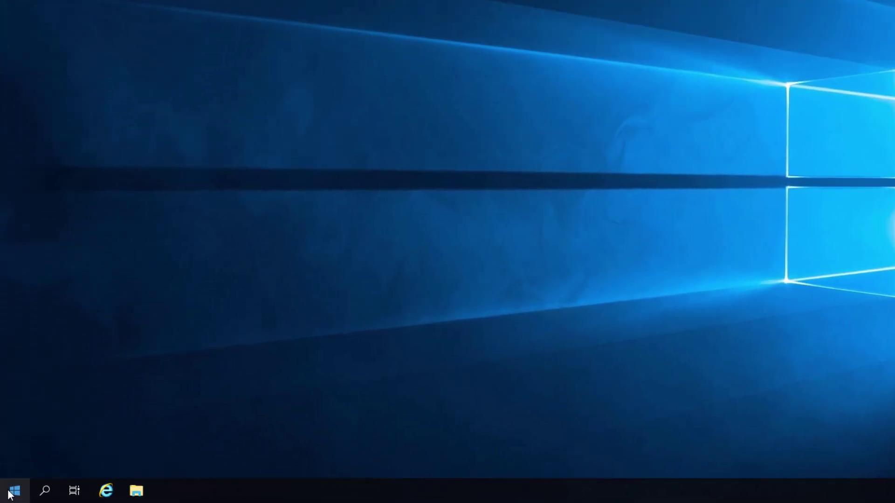
Step: Show the AVEVA InTouch HMI folder's apps, including InTouch HMI Application Manager, in the Start menu
left_click(11, 493)
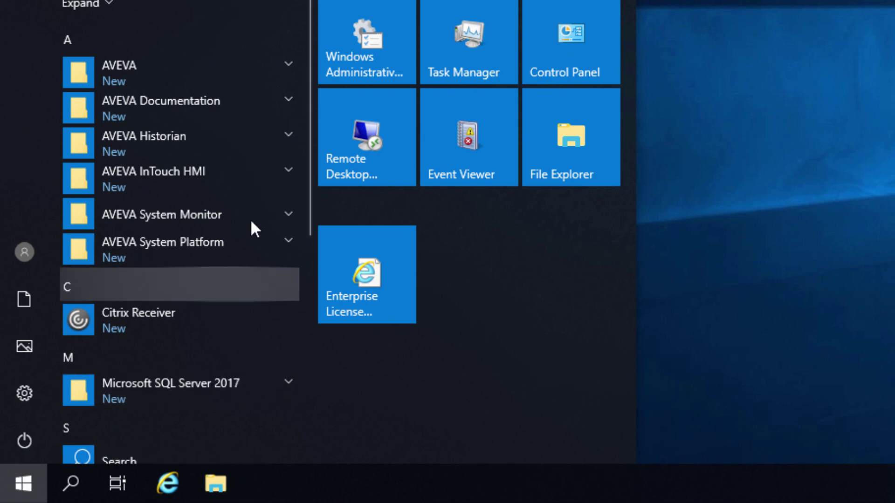
left_click(282, 181)
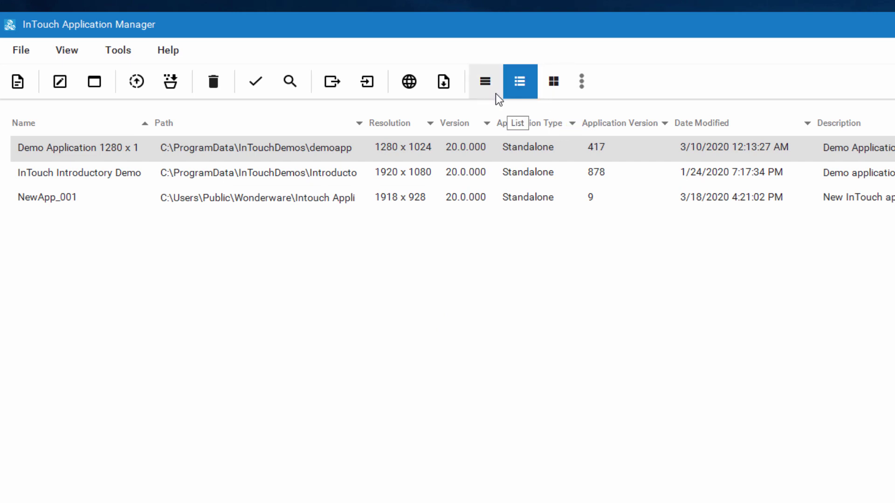
Step: Switch Application Manager to Thumbnails view so the applications appear as cards
left_click(487, 84)
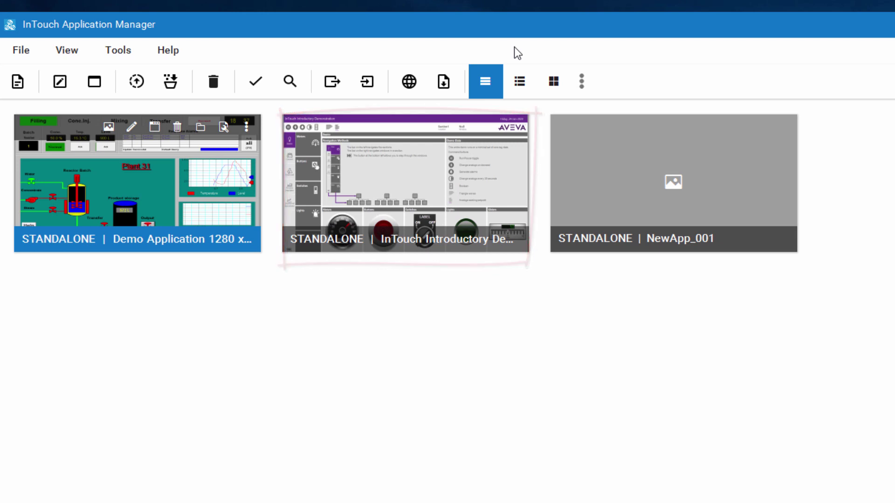
mouse_move(749, 142)
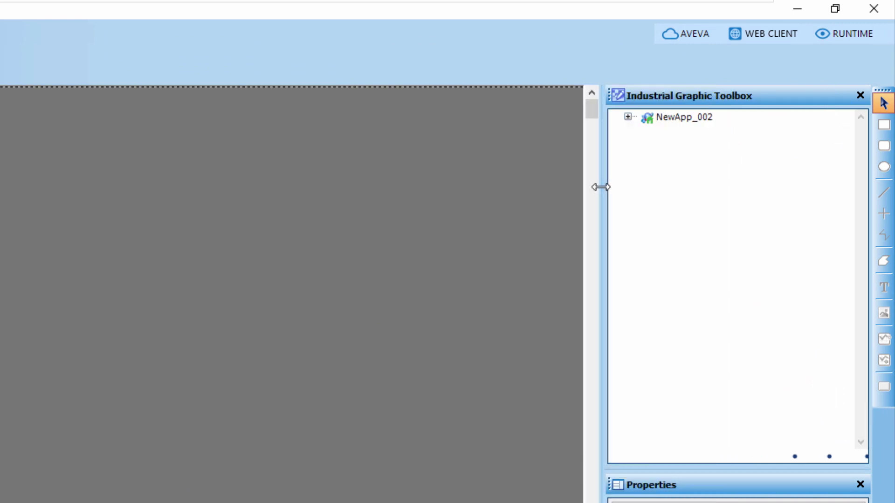
Step: Expand NewApp_002 > Industrial Graphic Library > Compressors to list its three compressor symbols
left_click(628, 117)
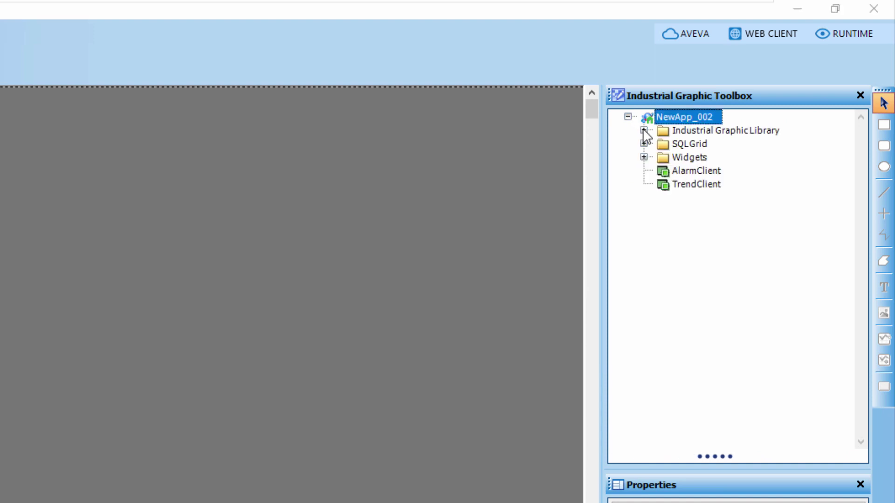
left_click(644, 131)
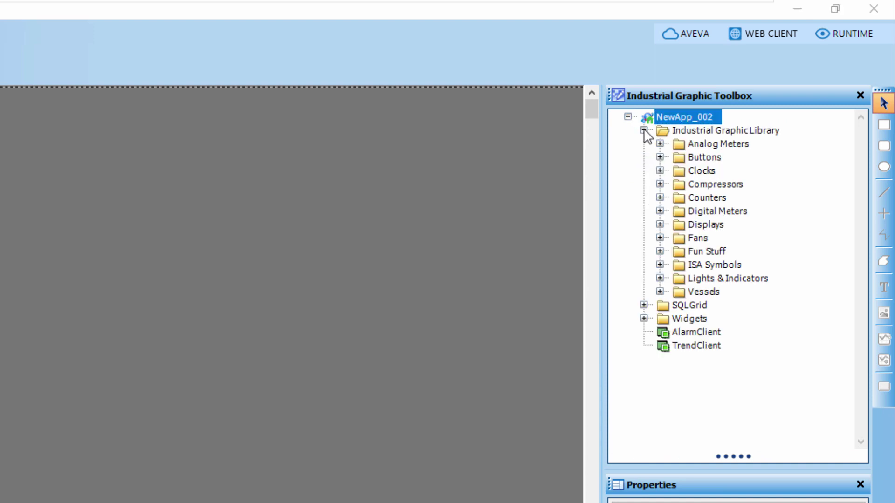
left_click(660, 185)
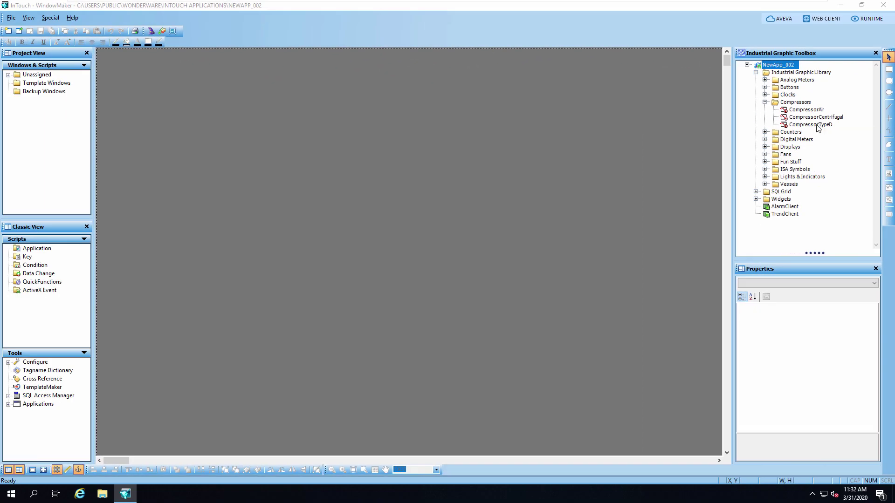
Step: Create the window my_Test_Window and place a CompressorCentrifugal symbol near its upper middle
mouse_move(802, 151)
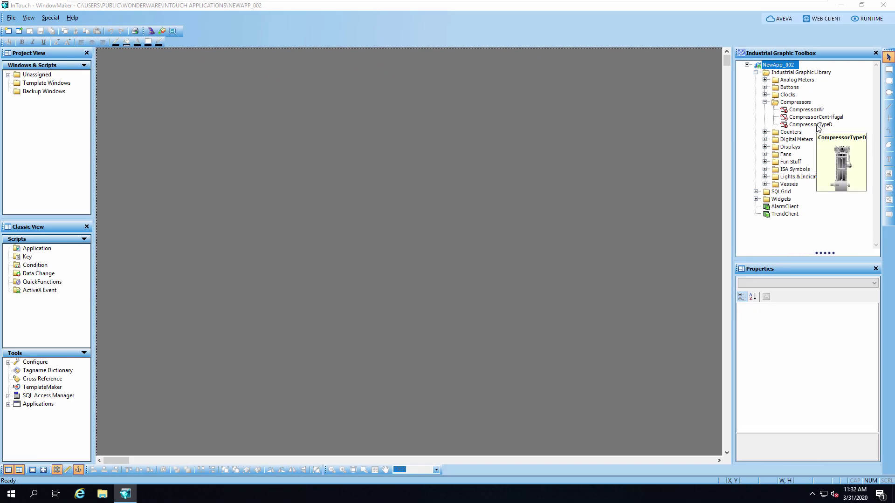
left_click(12, 34)
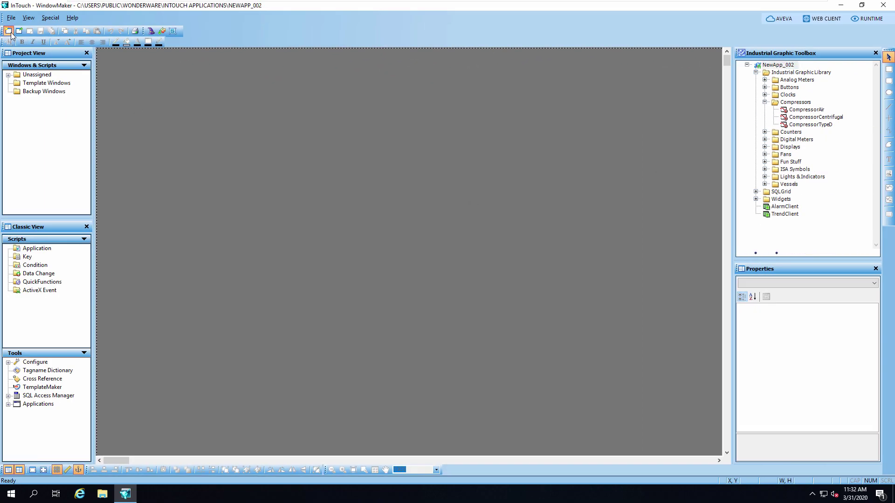
type("my")
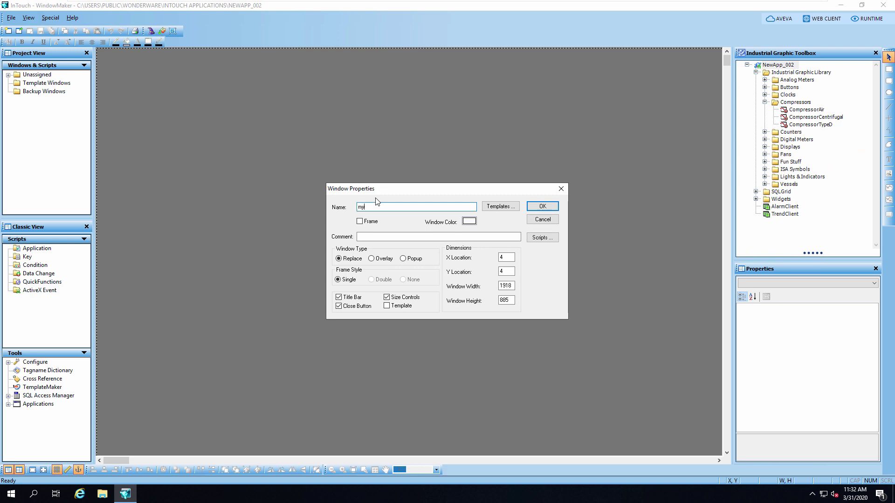
type("_Test_Window")
key("Return")
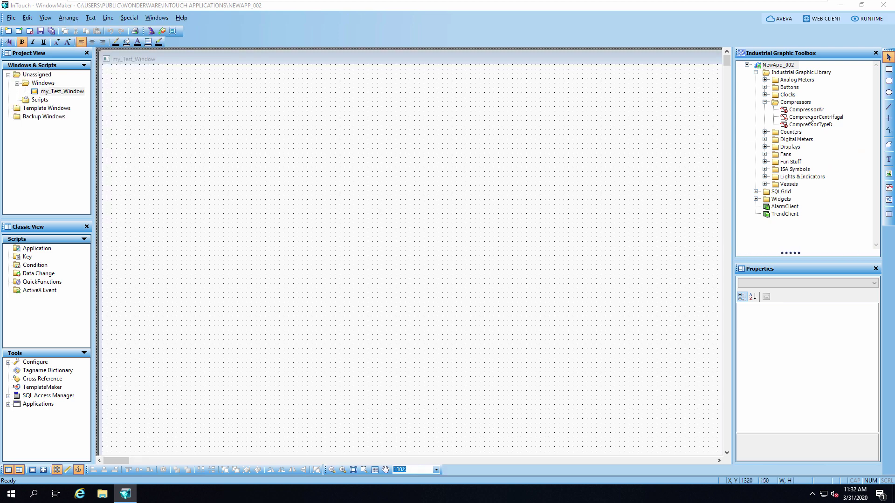
left_click_drag(810, 120, 457, 143)
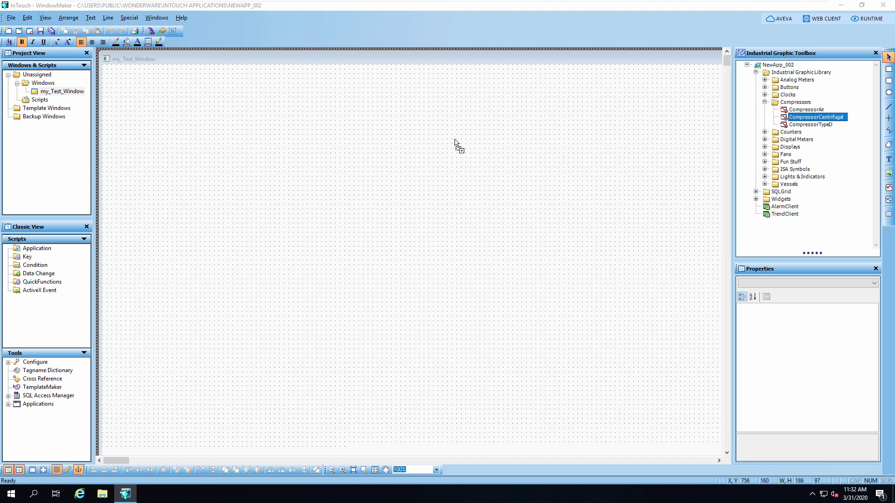
left_click(765, 139)
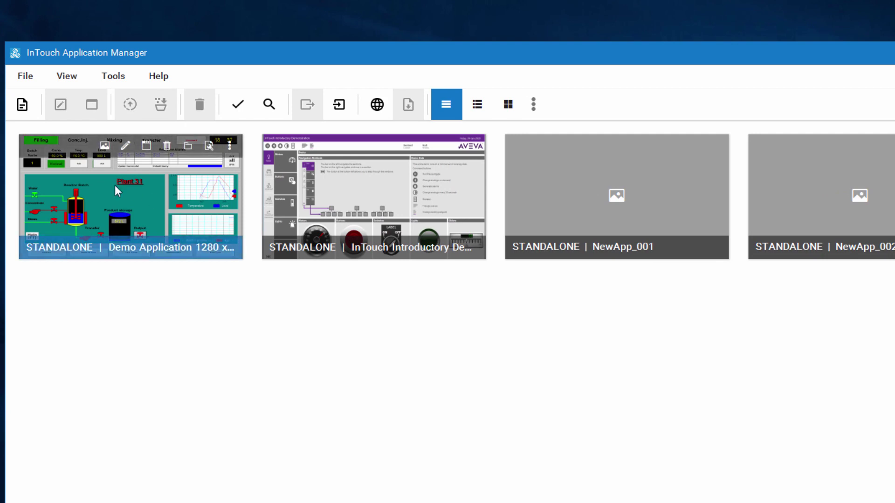
Step: Open the Properties of Demo Application 1280 x 1024 to see its path and resolution
right_click(163, 200)
left_click(204, 349)
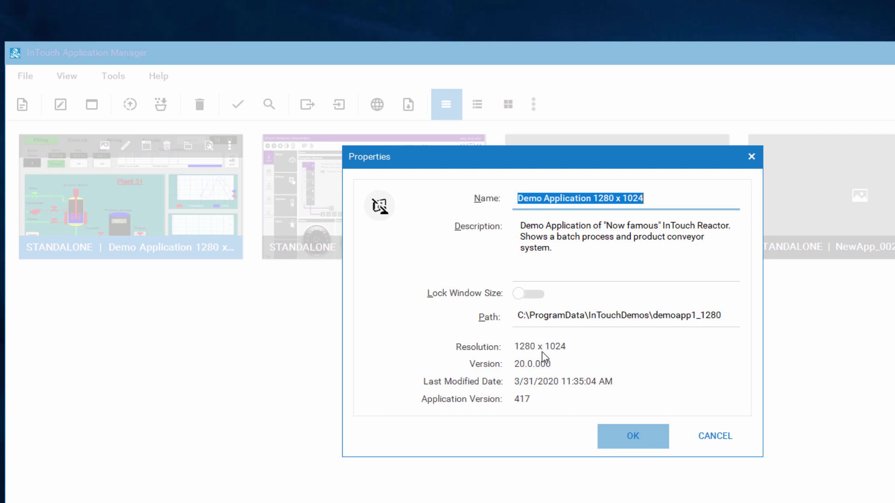
Step: Cancel the Demo Application Properties dialog without changing anything
left_click(715, 436)
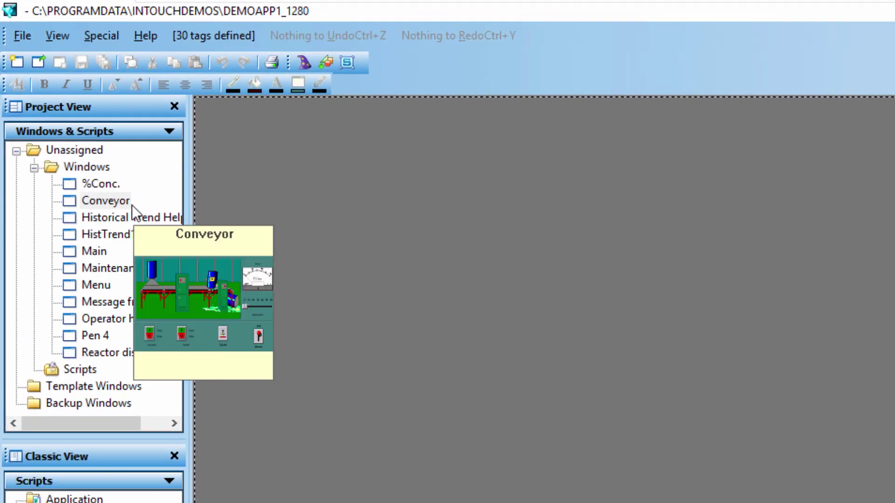
Step: Convert all Demo Application windows to industrial graphics via File > Convert To Industrial Graphic with Select All
right_click(130, 204)
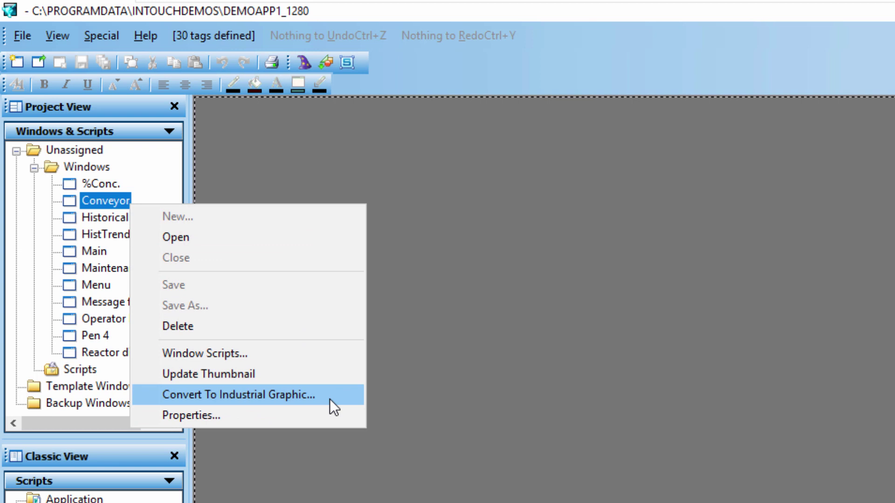
left_click(418, 354)
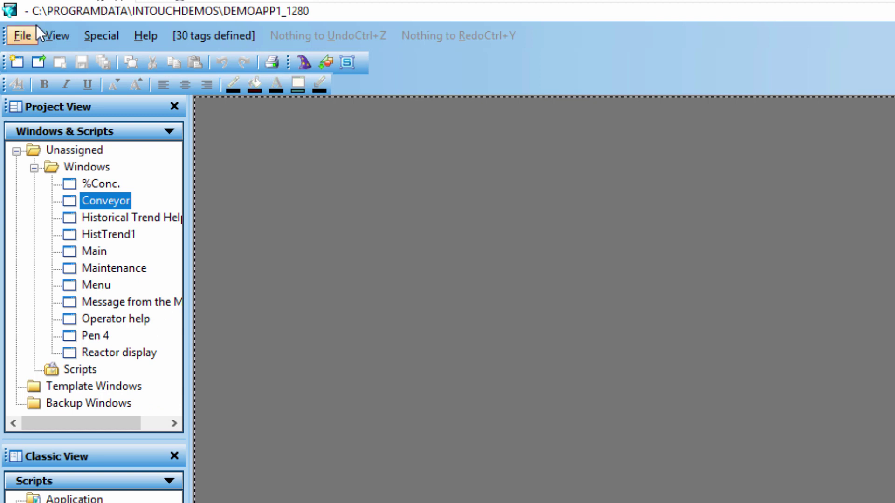
left_click(23, 36)
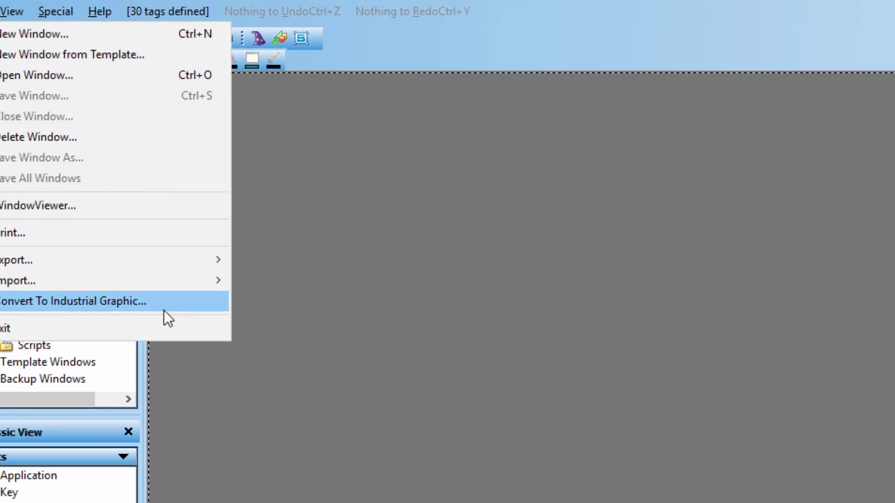
left_click(210, 334)
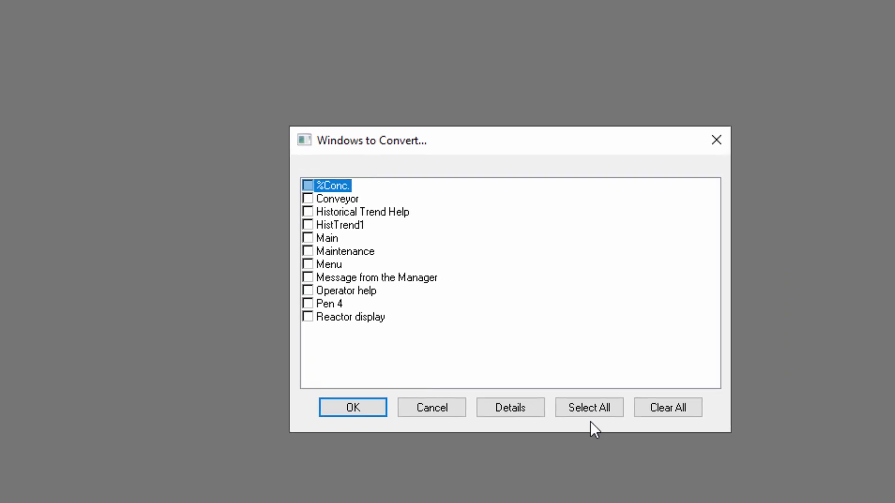
left_click(592, 415)
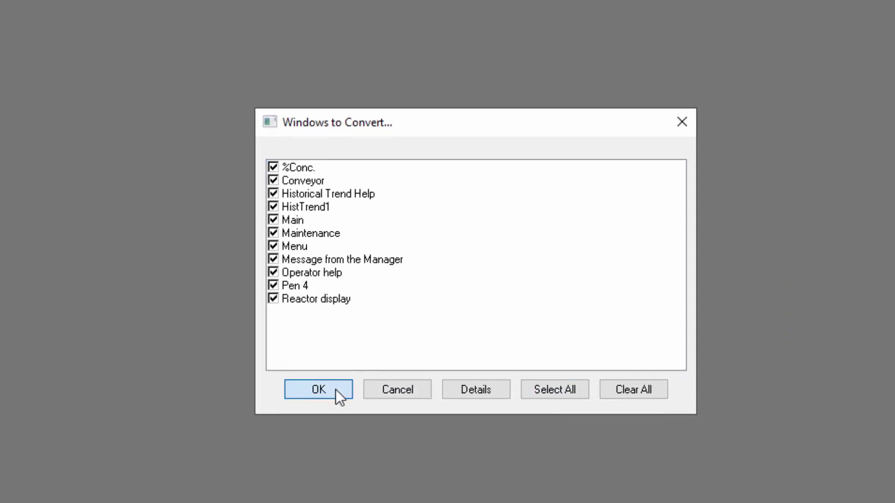
left_click(370, 408)
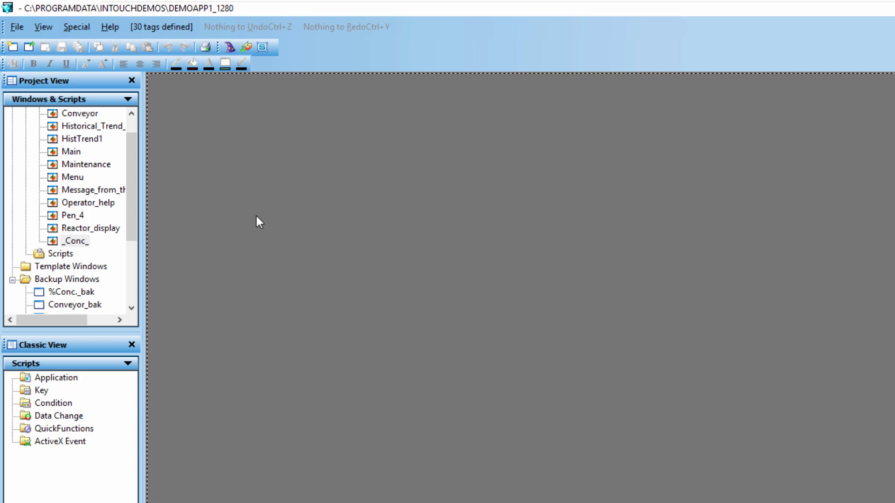
left_click_drag(191, 206, 191, 183)
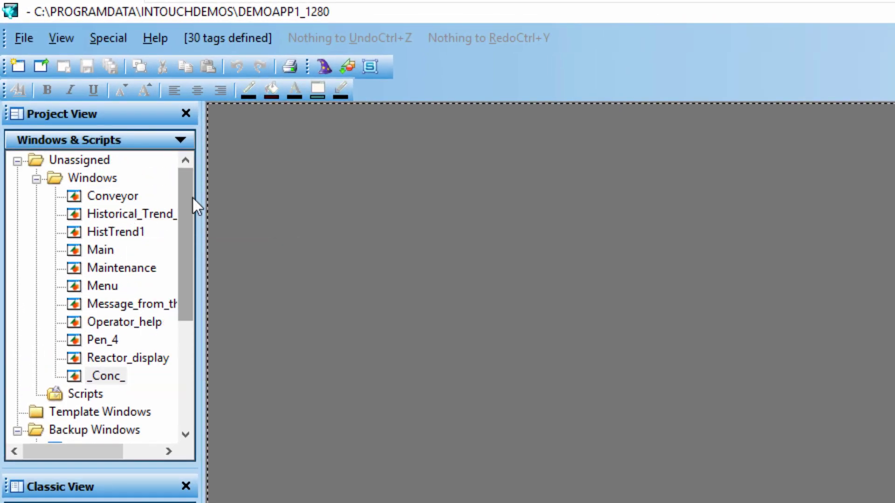
left_click_drag(192, 194, 171, 294)
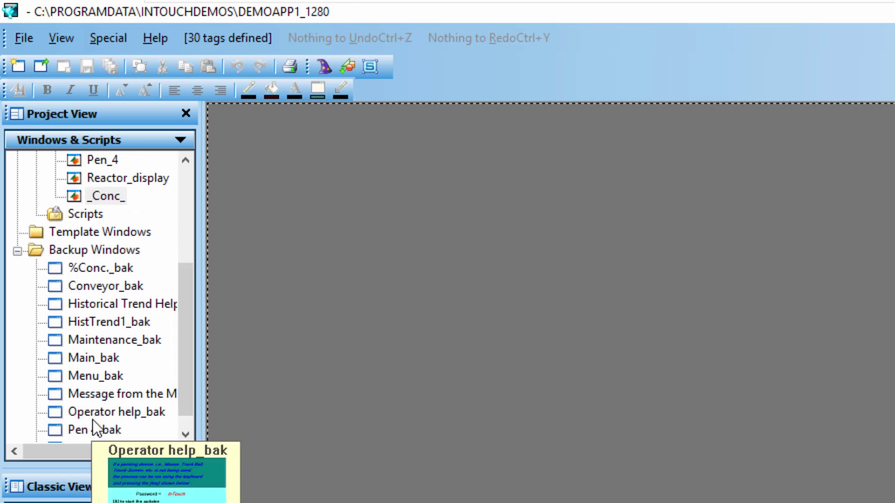
left_click_drag(180, 273, 200, 161)
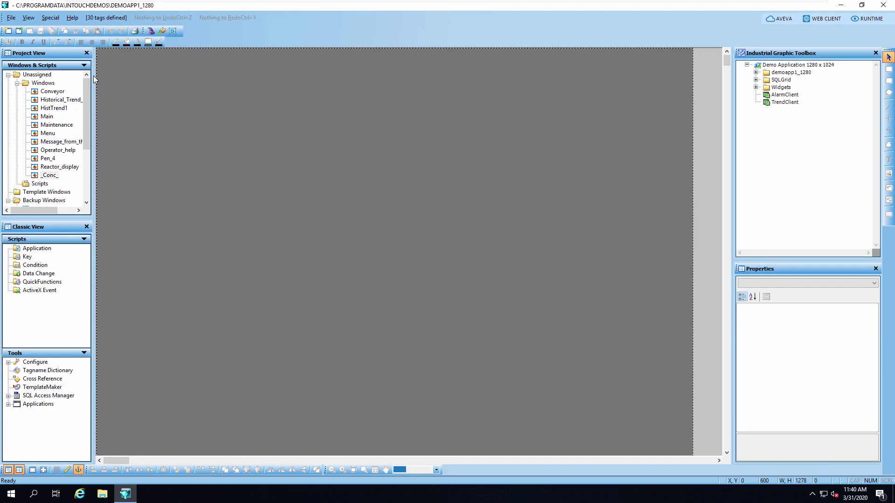
Step: Open the Conveyor window from Unassigned > Windows in Project View for editing
double_click(57, 91)
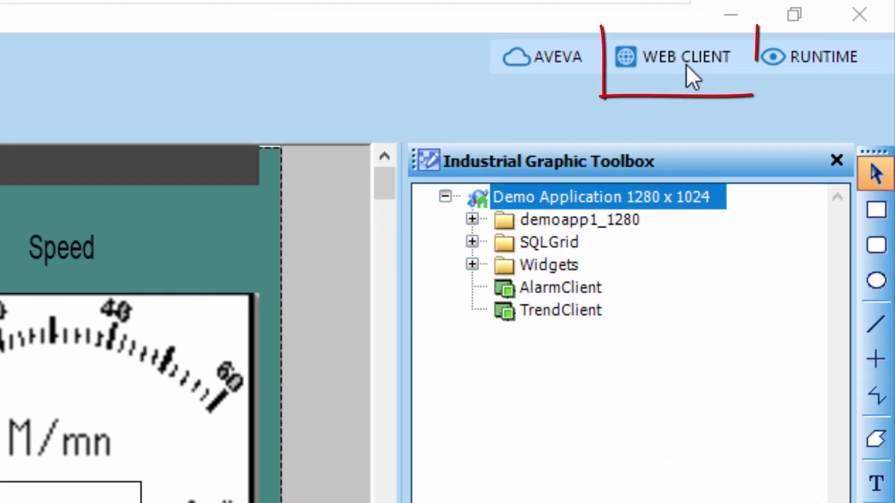
Step: Launch the application in the InTouch Web Client using the WEB CLIENT button
left_click(687, 65)
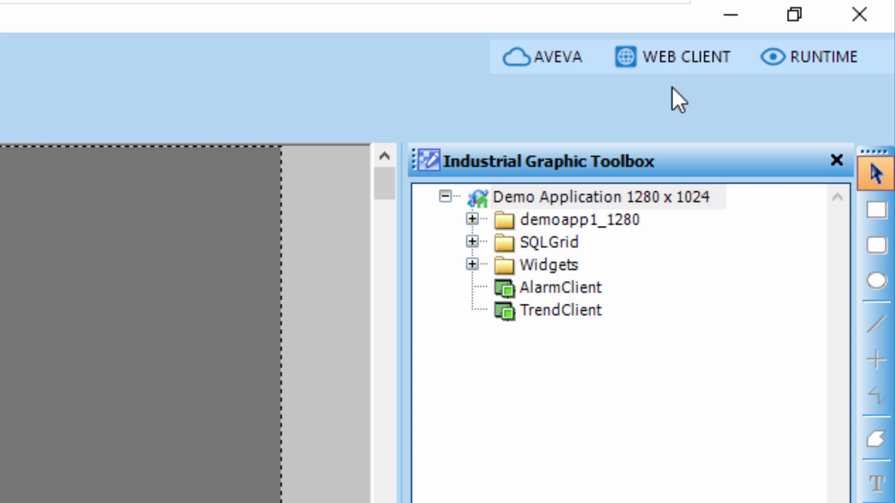
Step: Set demoapp1_1280 as the Web Client Root Folder, expand it, and bring up the Conveyor graphic's actions
left_click(652, 226)
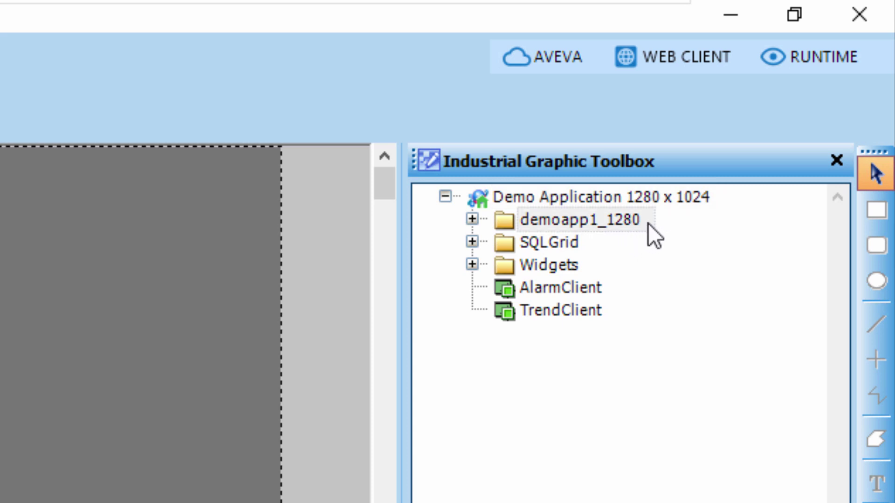
right_click(648, 223)
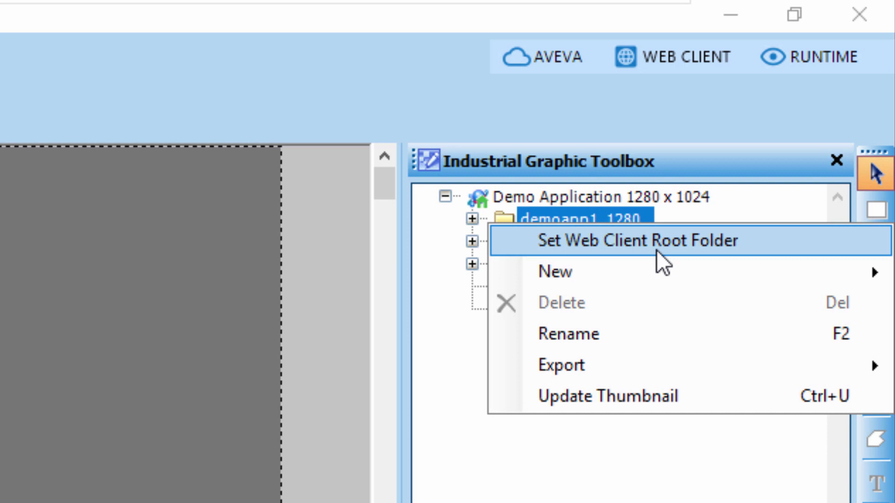
left_click(656, 250)
left_click(471, 219)
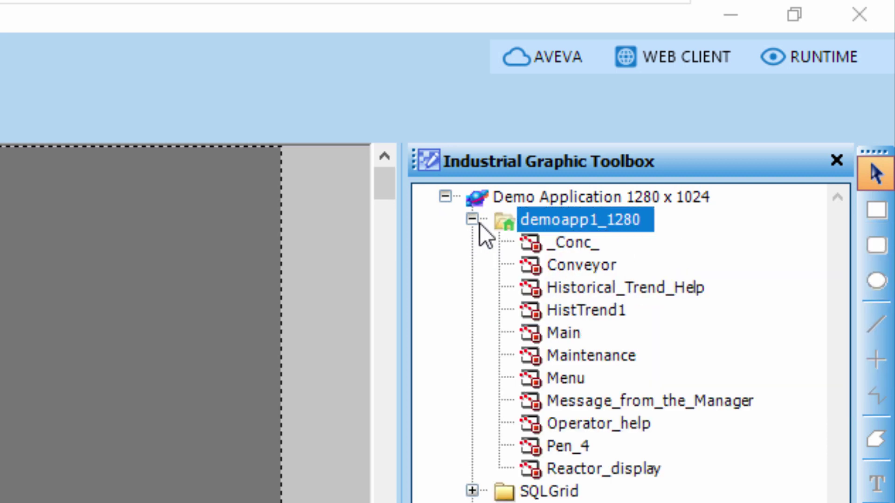
right_click(615, 271)
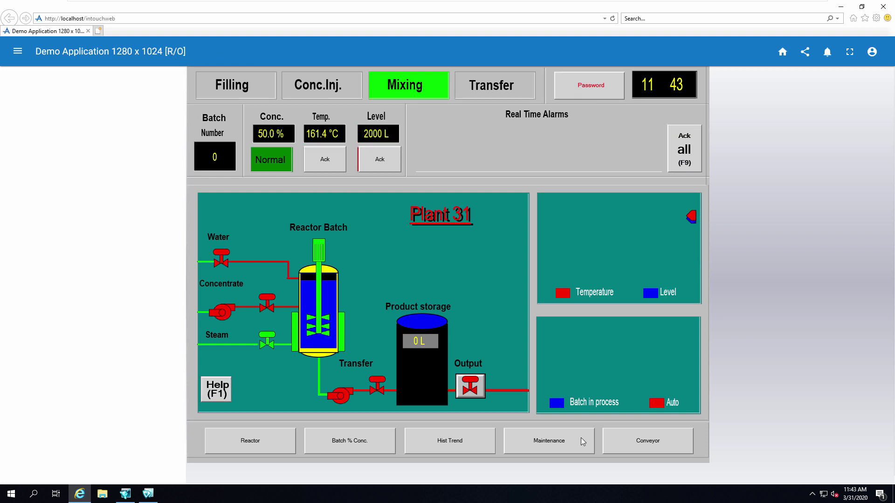
Step: In the web client, switch to the Conveyor graphic, then open demoapp1_1280's Conveyor and Main pages
left_click(631, 444)
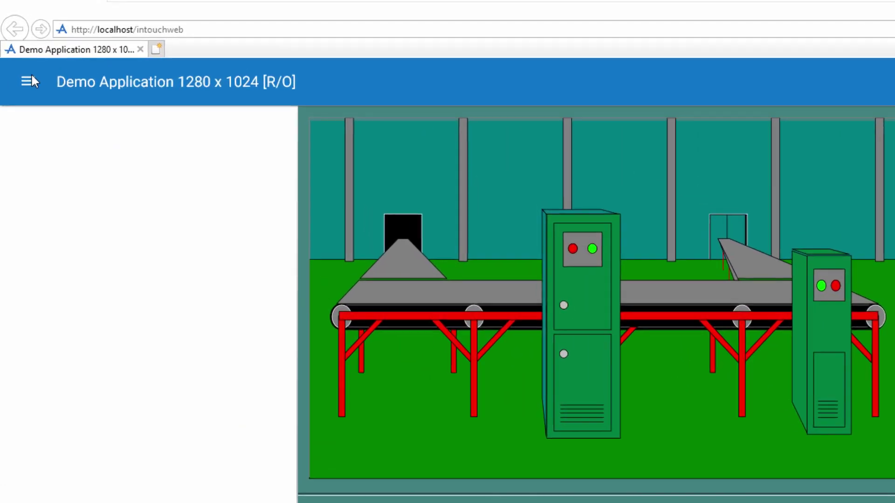
left_click(18, 49)
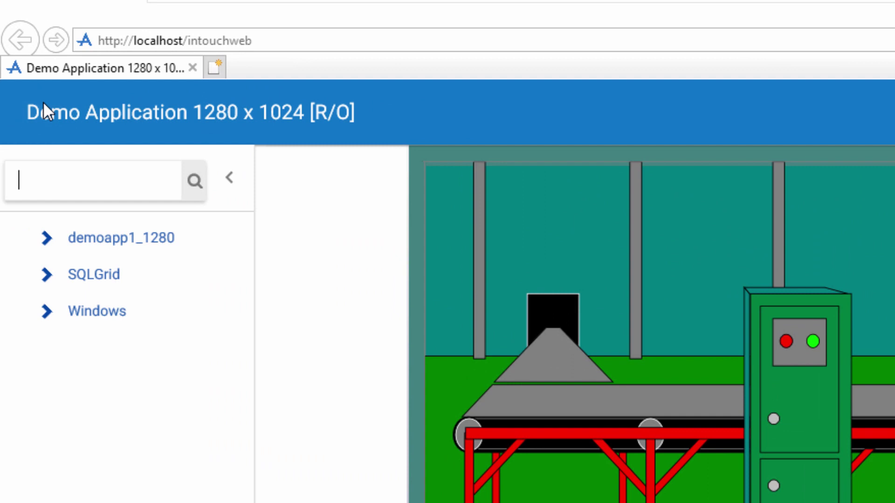
left_click(49, 233)
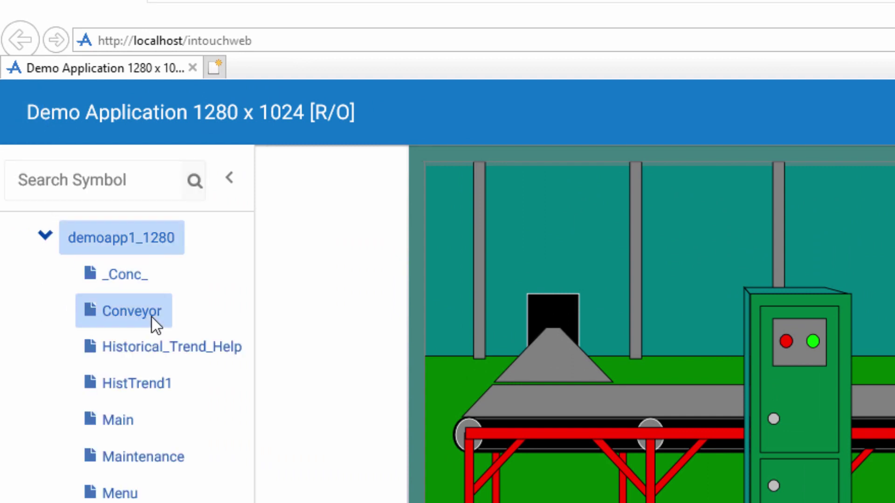
left_click(152, 318)
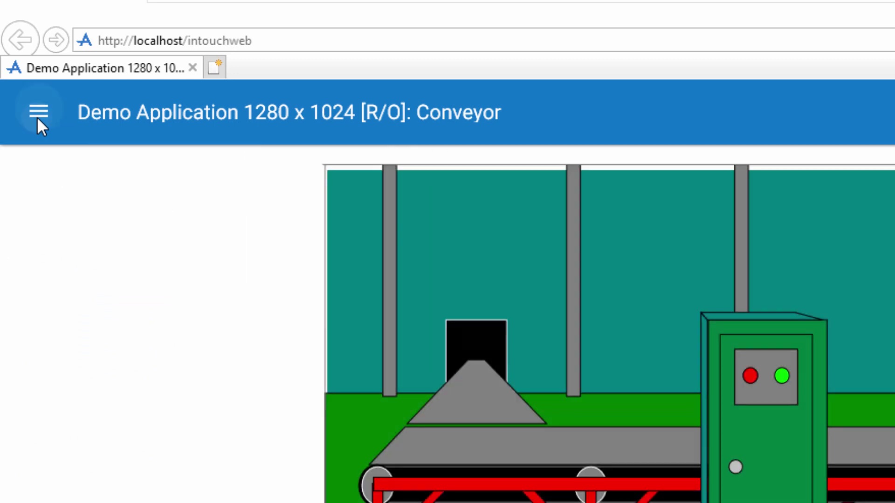
left_click(39, 112)
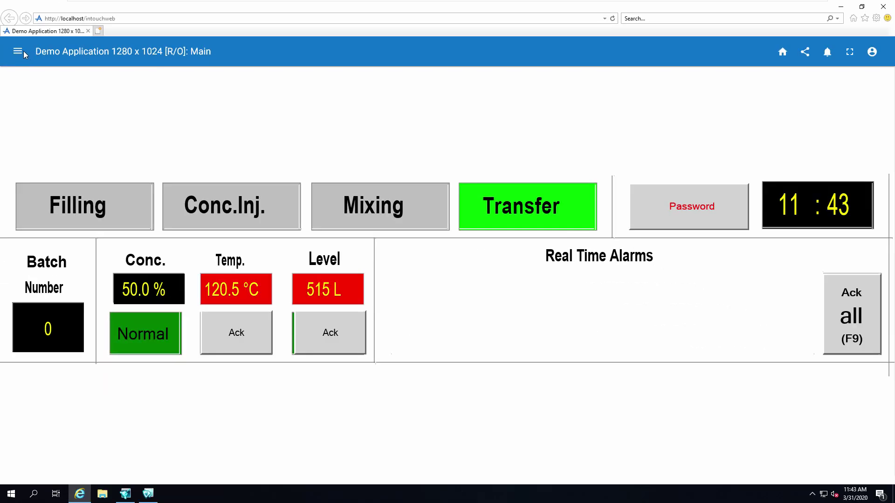
left_click(24, 51)
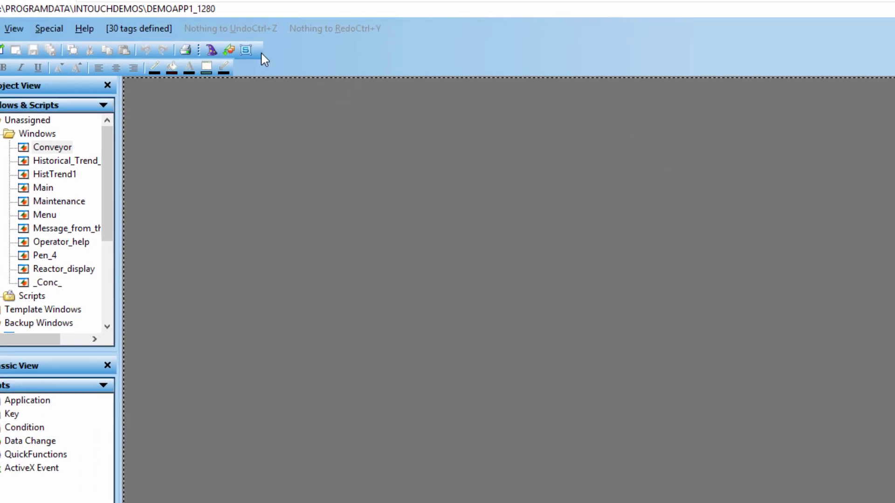
Step: Turn on Enable Storage to Historian in Special > Configure > Historical Logging
left_click(43, 34)
mouse_move(149, 214)
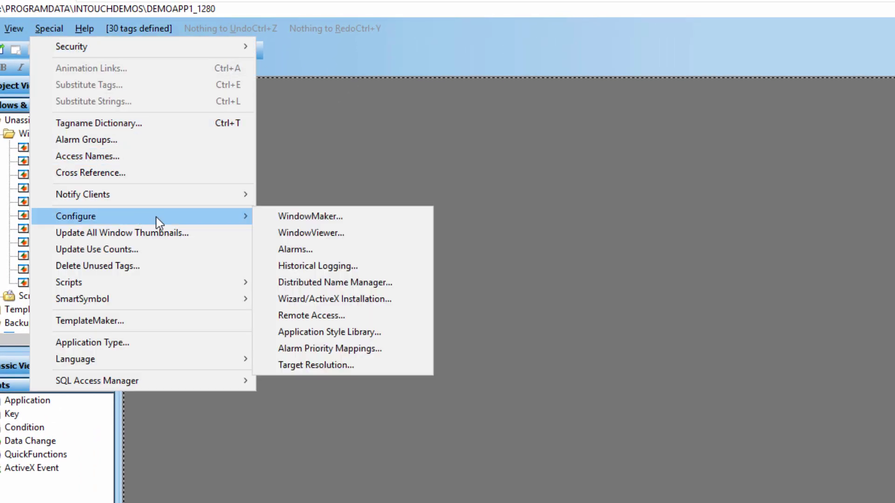
left_click(381, 265)
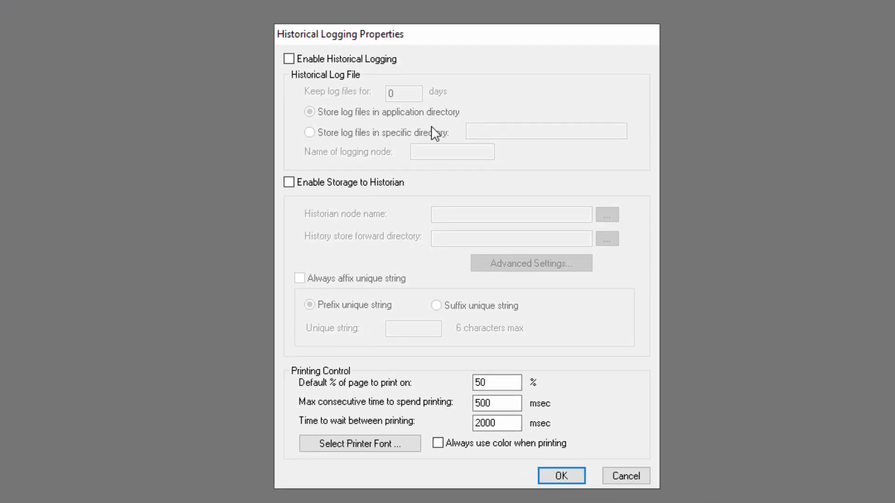
left_click(289, 183)
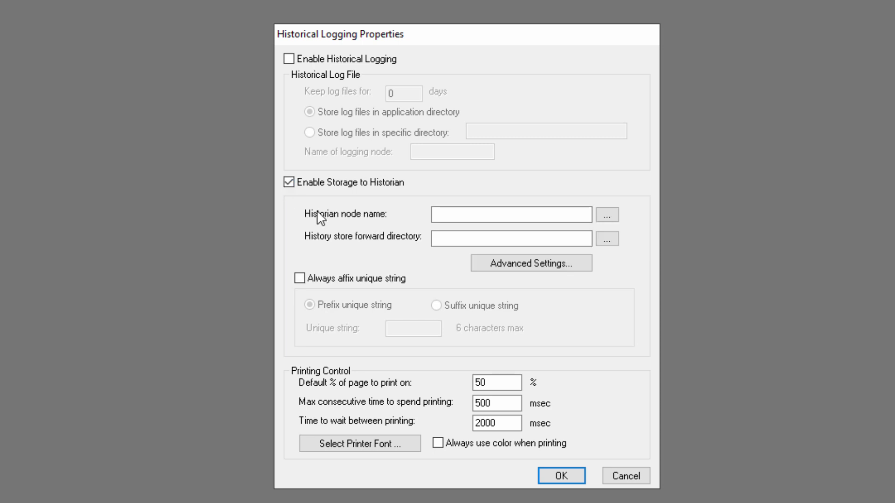